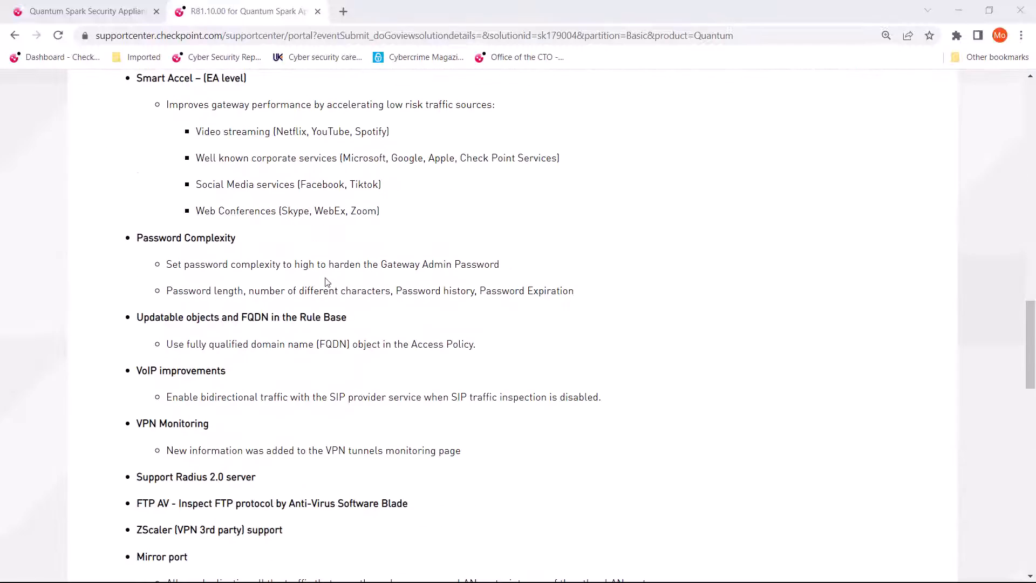
scroll(326, 292, down, 4)
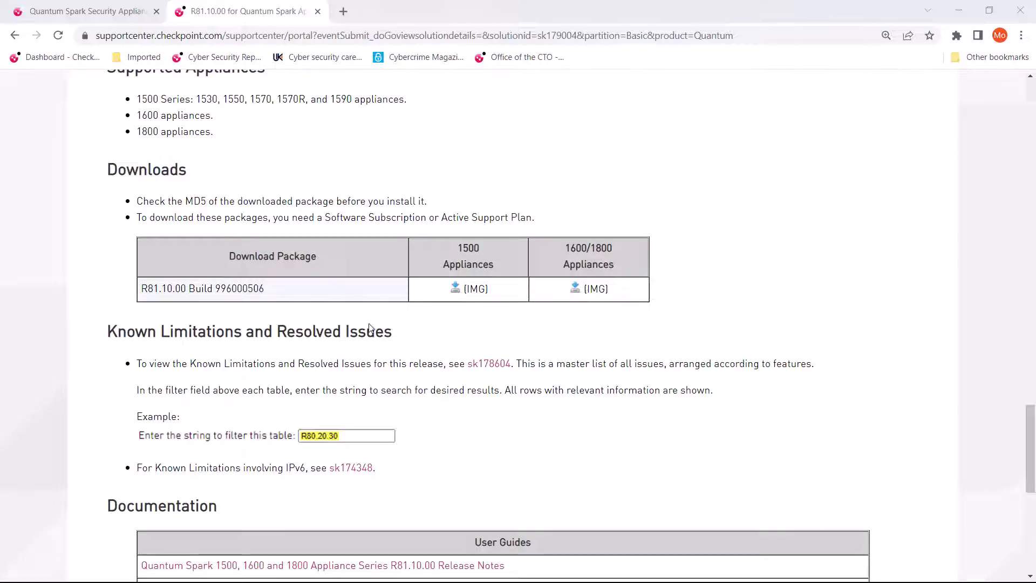
Review the R81.10.00 release article's new features, supported appliances, downloads, documentation and the sk178604 known limitations entry.
scroll(819, 286, down, 6)
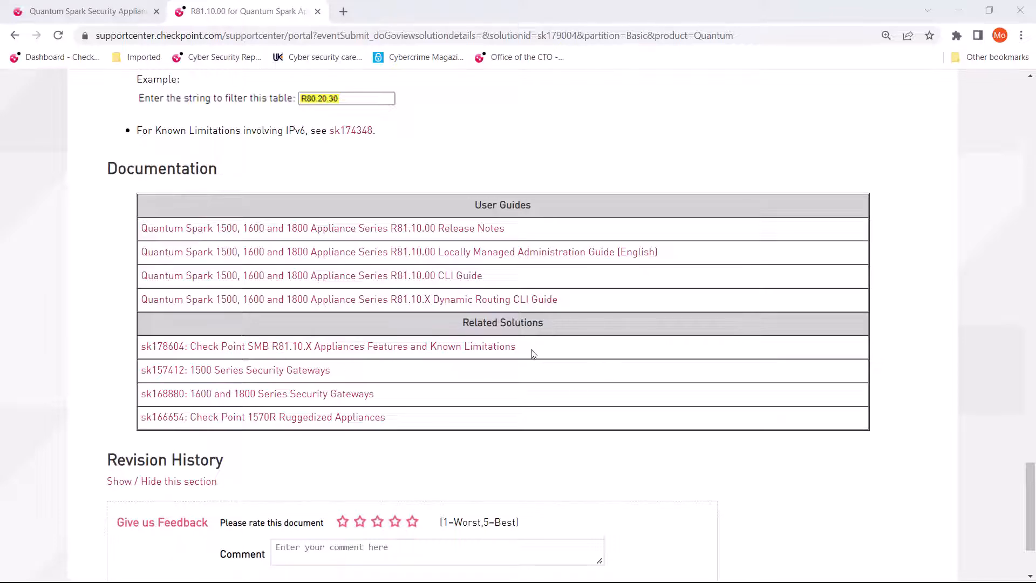
drag(530, 352, 139, 348)
click(542, 357)
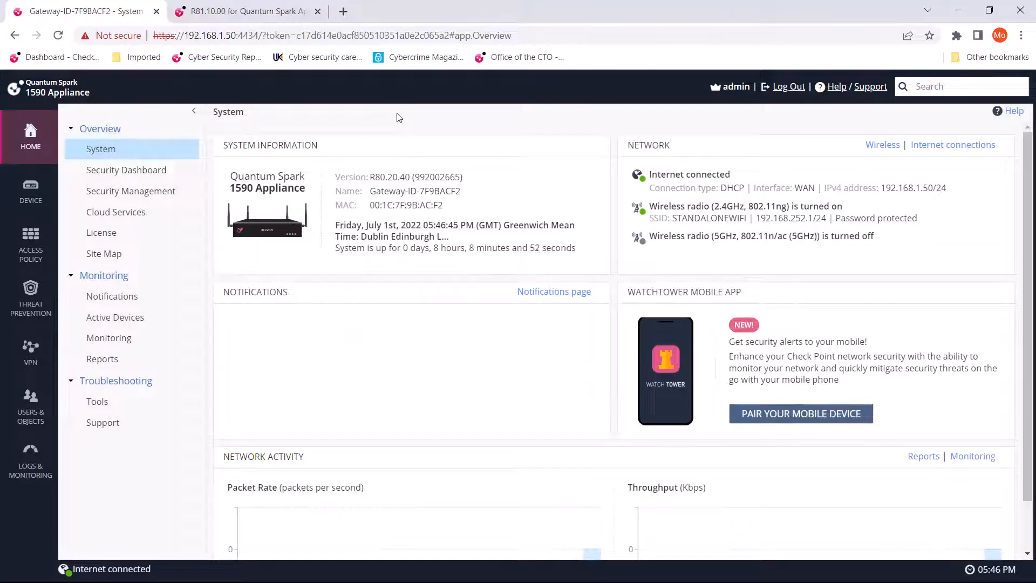
Check the appliance model and the installed firmware version on the gateway's System overview page.
drag(231, 189, 313, 190)
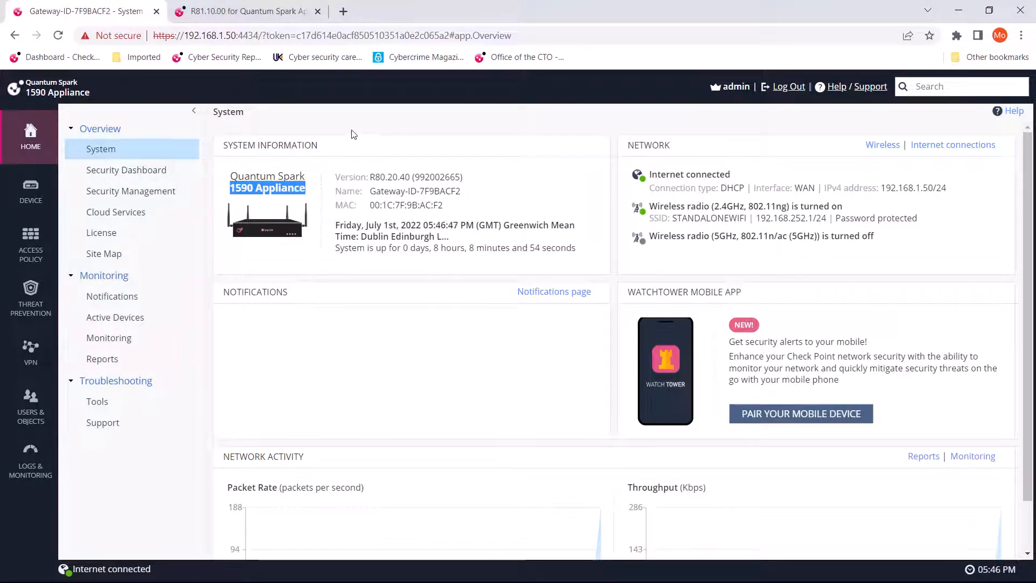
click(354, 134)
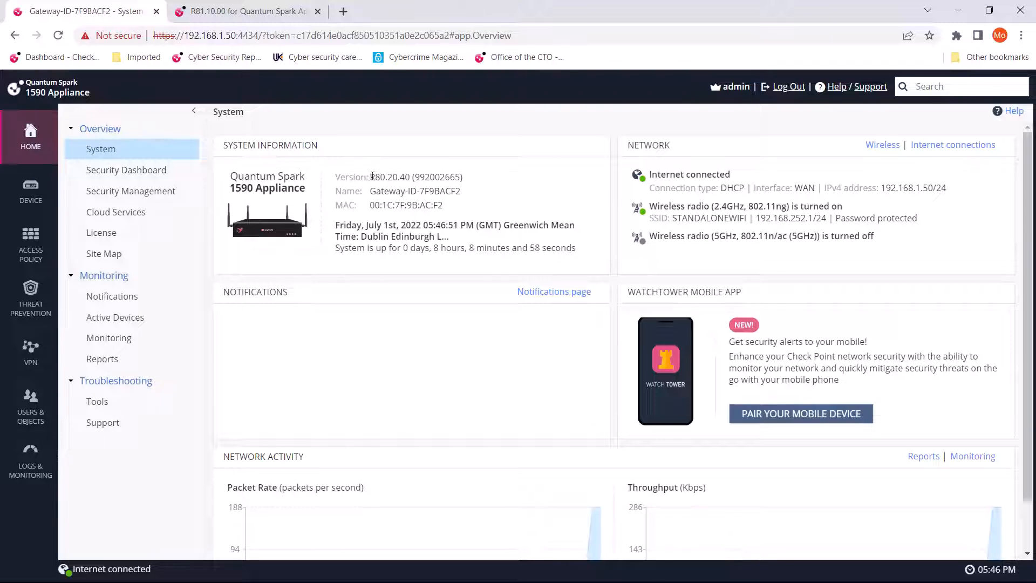
drag(369, 177, 411, 177)
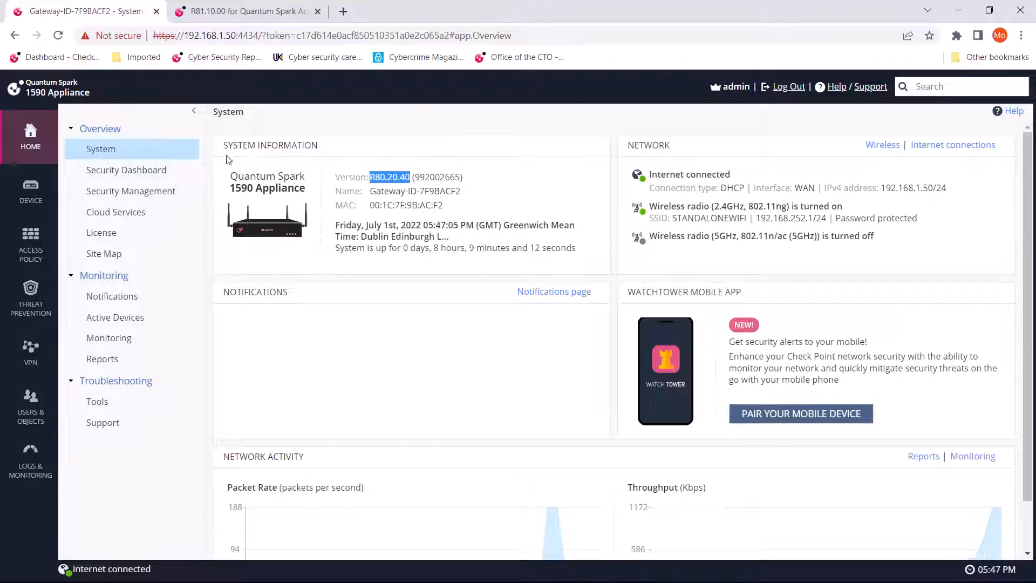
Start a manual firmware upgrade from the device's System Operations page and advance the wizard to the firmware upload stage.
mouse_move(23, 197)
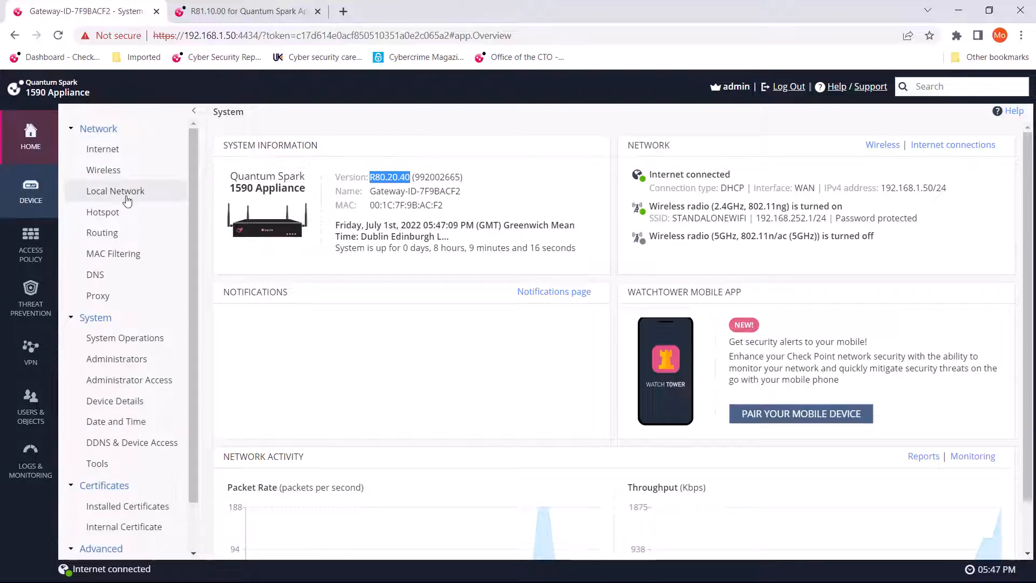
click(113, 345)
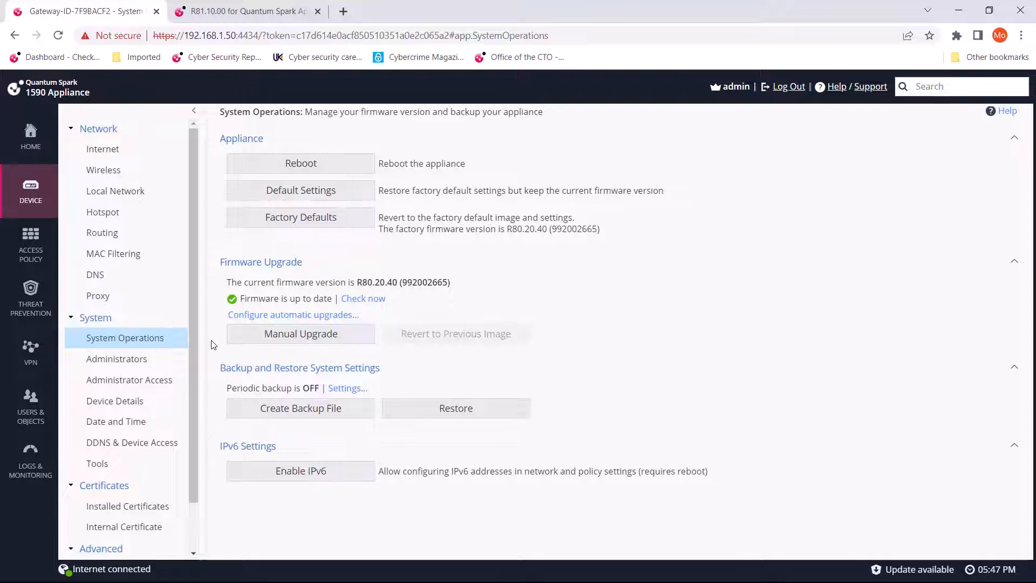
click(282, 336)
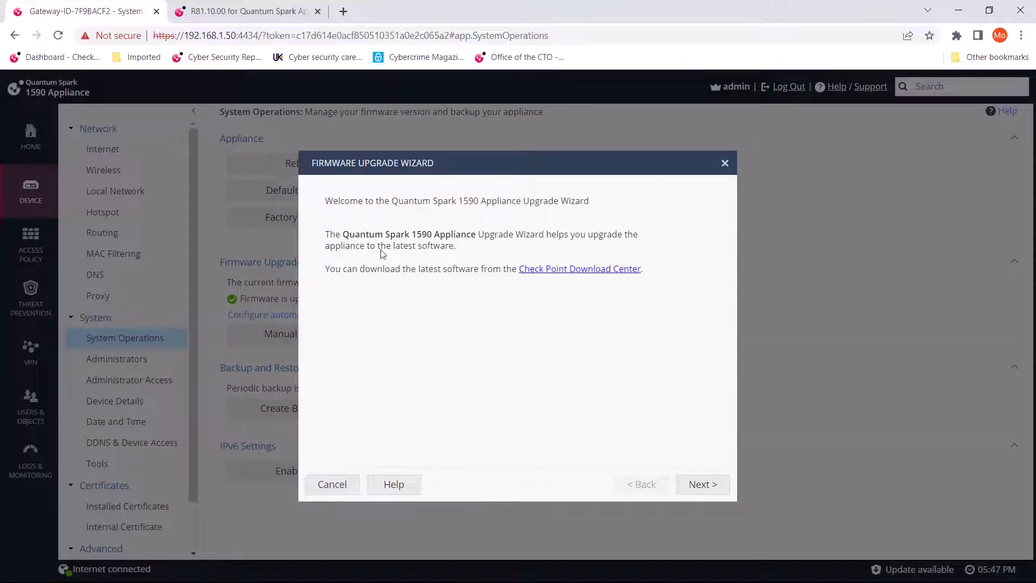
click(701, 485)
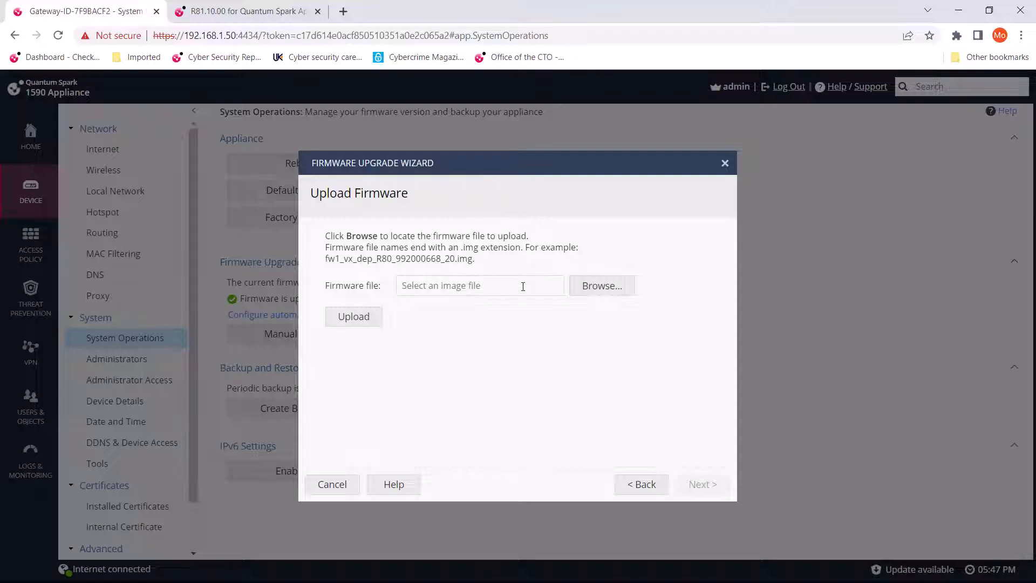
Upload the firmware image fw1_vx_dep_R81_10_00_996000506 from Downloads and start the upgrade to R81.10 (996000506).
click(602, 291)
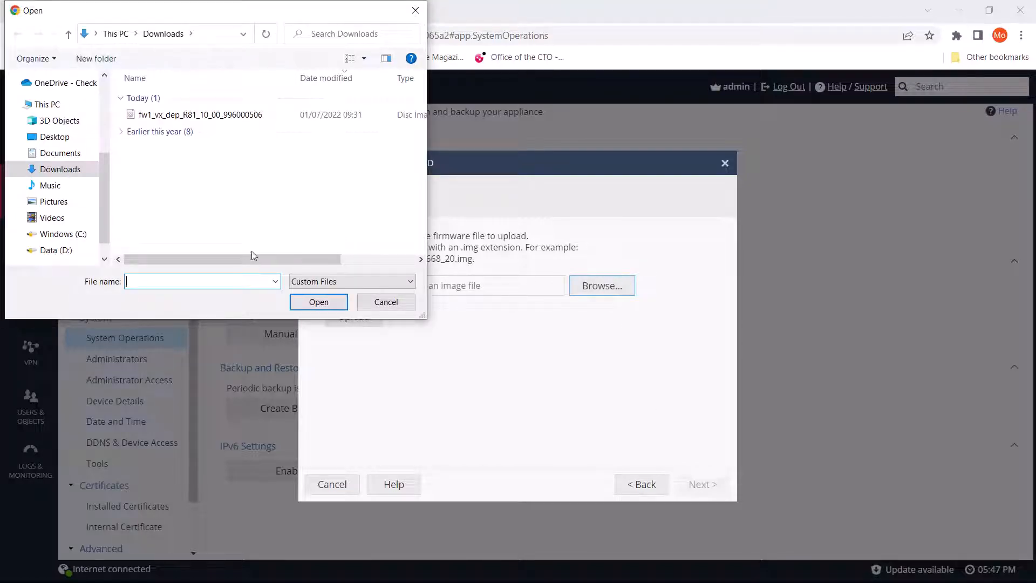
click(184, 116)
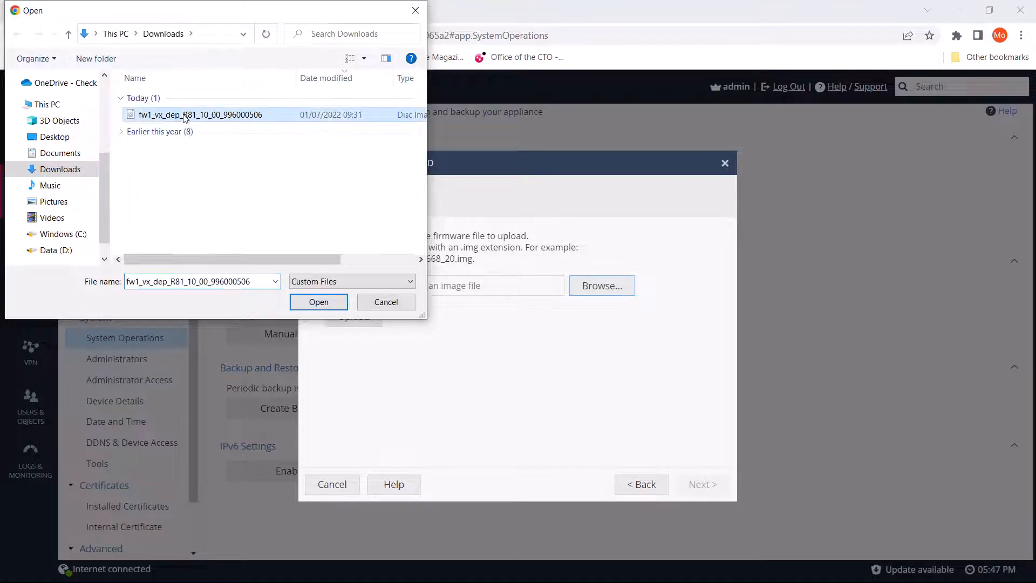
click(317, 302)
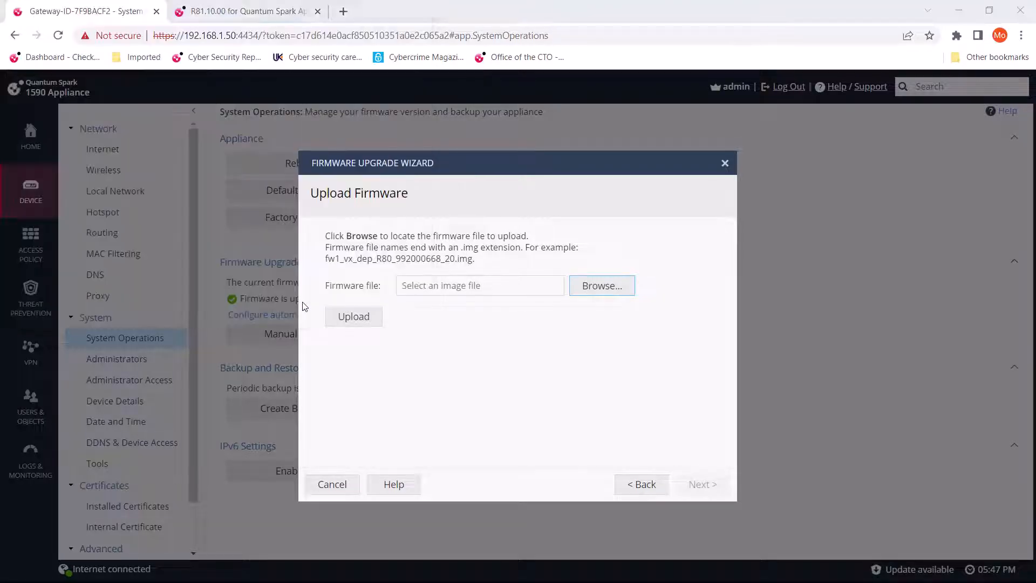
click(352, 321)
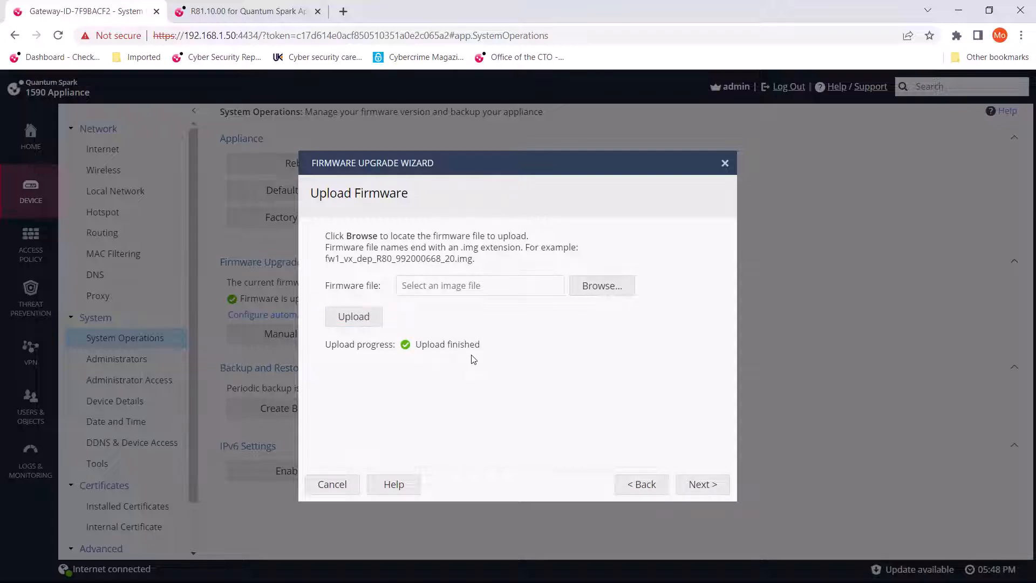
click(709, 489)
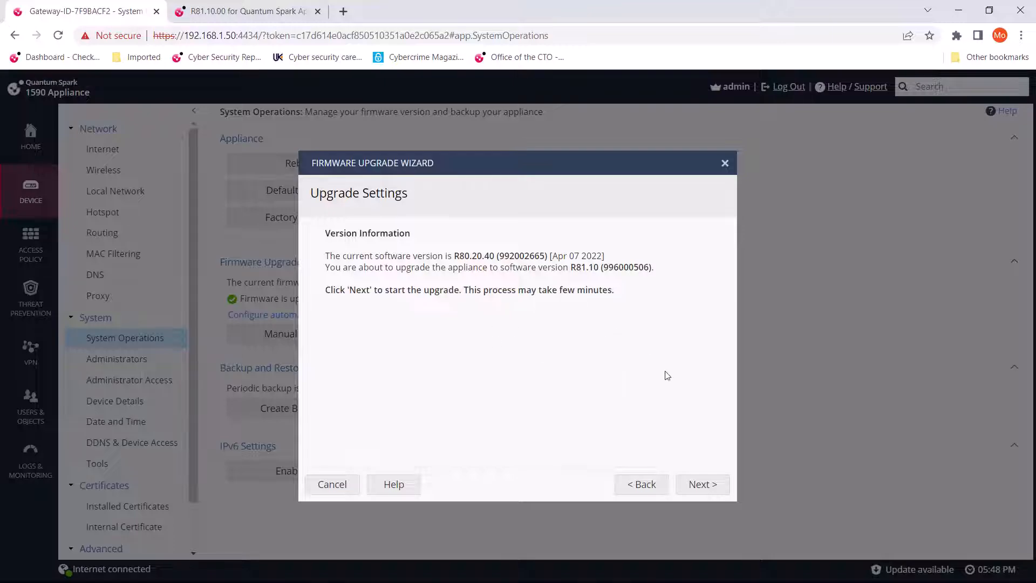
click(708, 489)
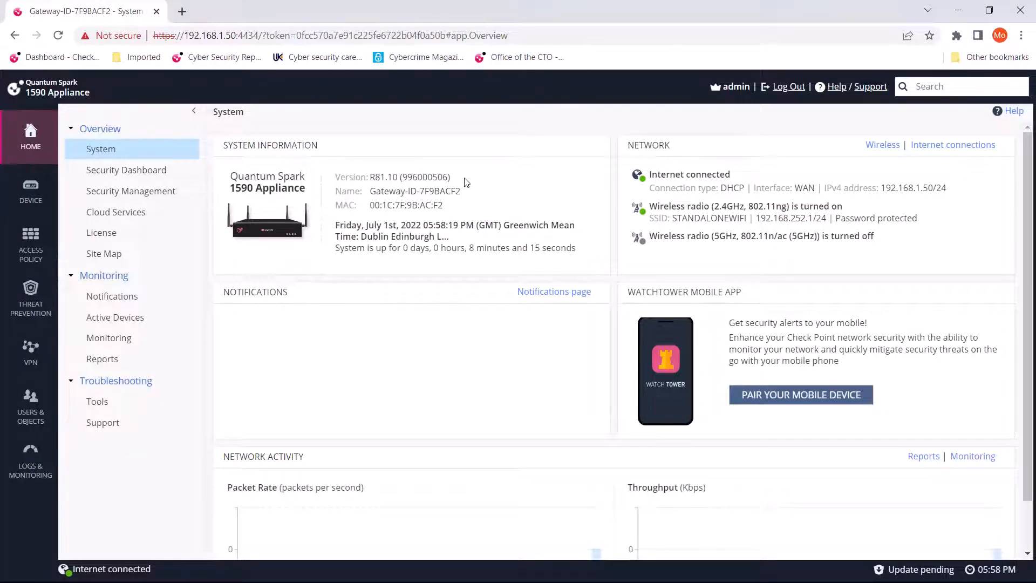
Check the version and build number on the System overview page following the firmware upgrade.
drag(465, 179, 405, 181)
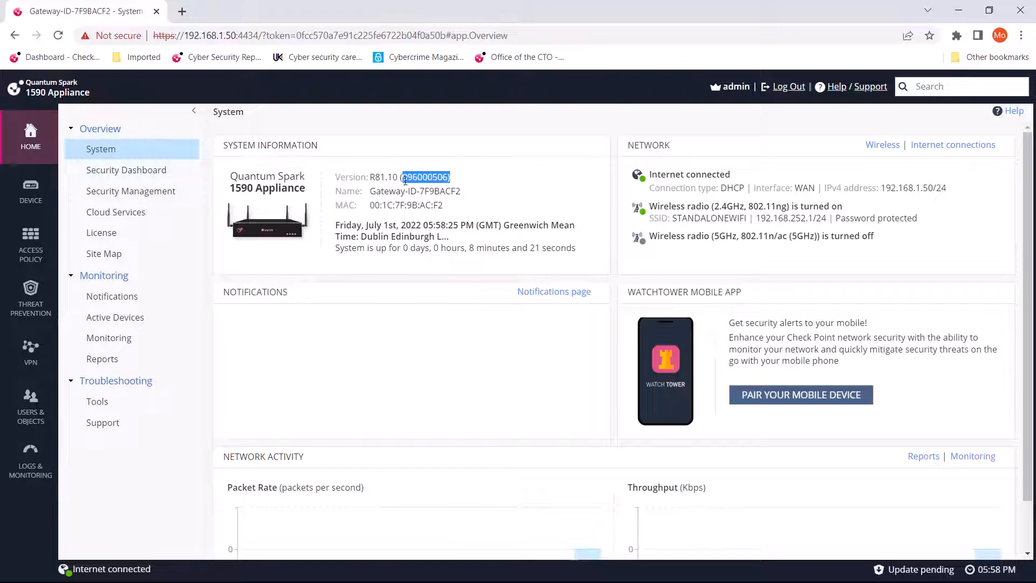
click(471, 184)
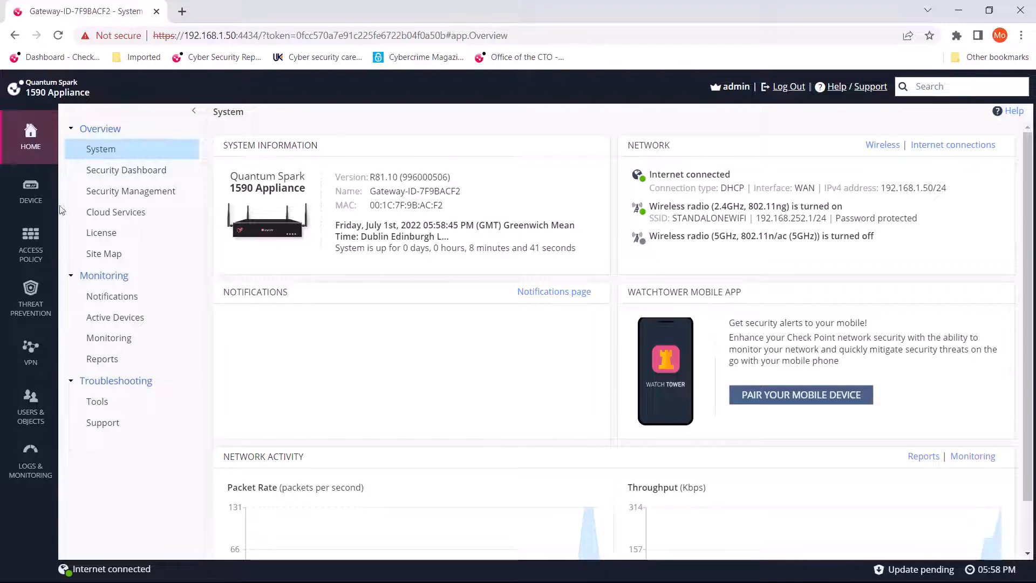
Open the SSL Inspection policy under Access Policy and switch it to SSL traffic inspection.
click(36, 243)
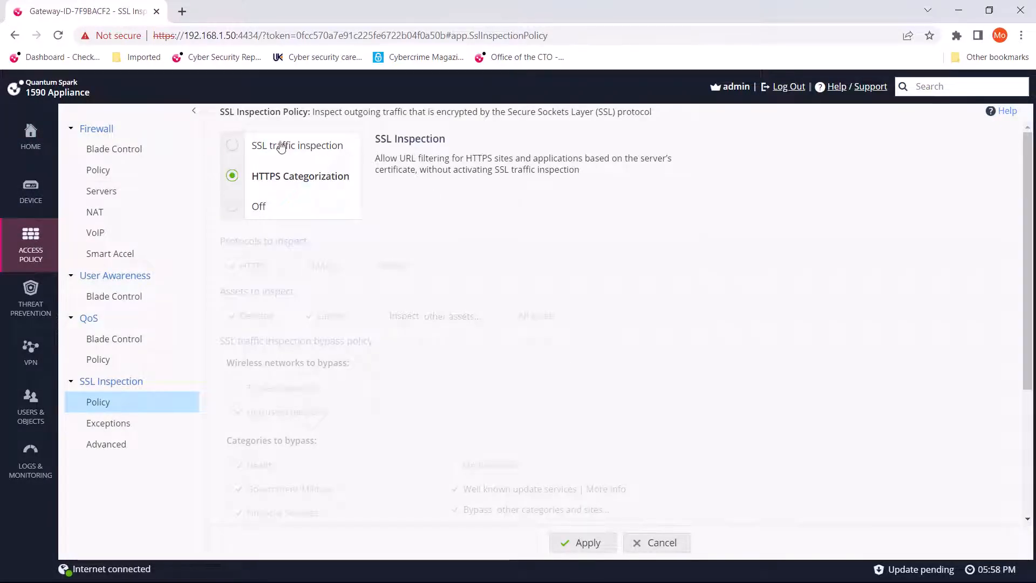
click(259, 152)
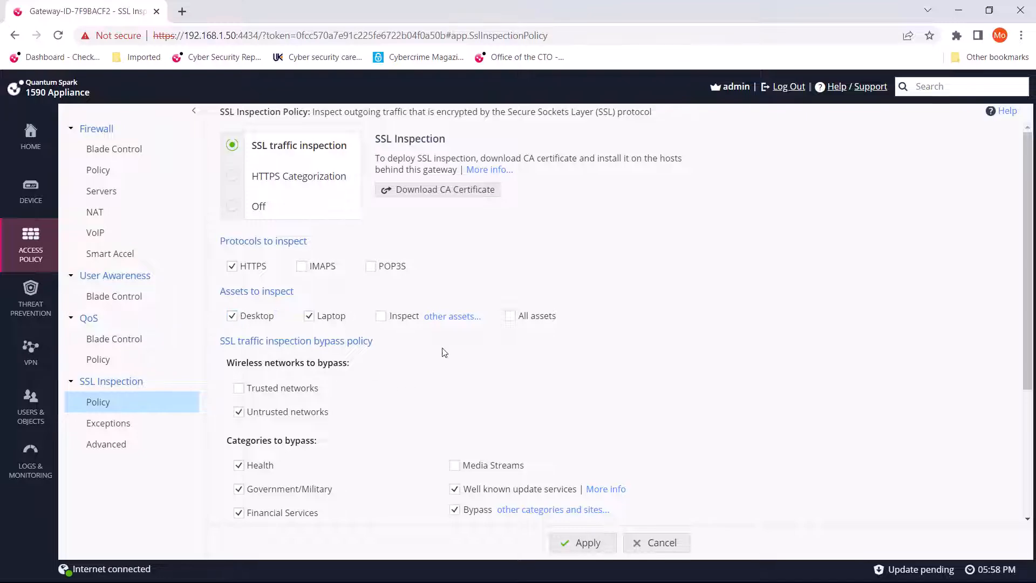
Examine the other asset types available for SSL inspection and close the list without changing the selection.
click(441, 317)
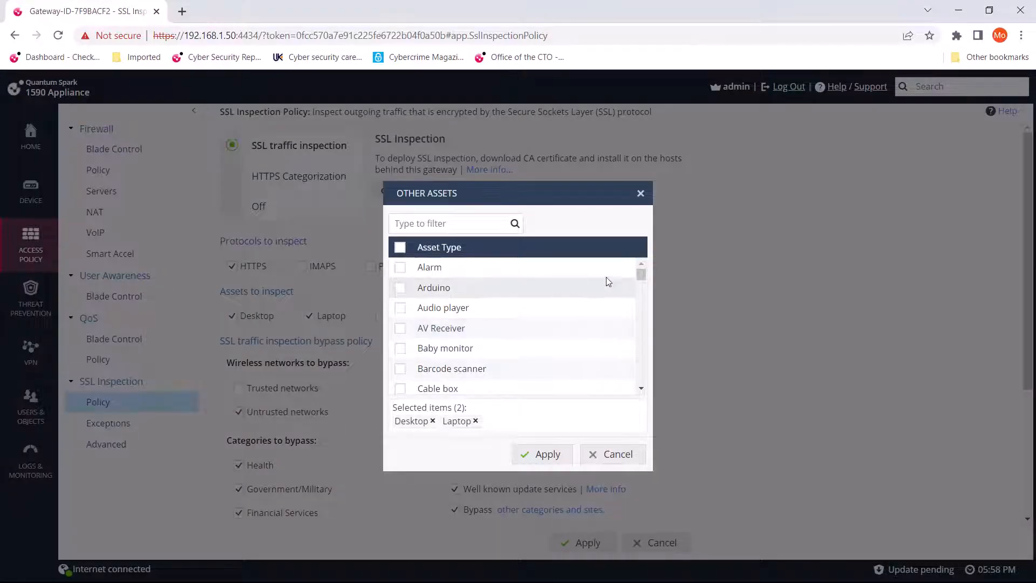
scroll(534, 329, down, 10)
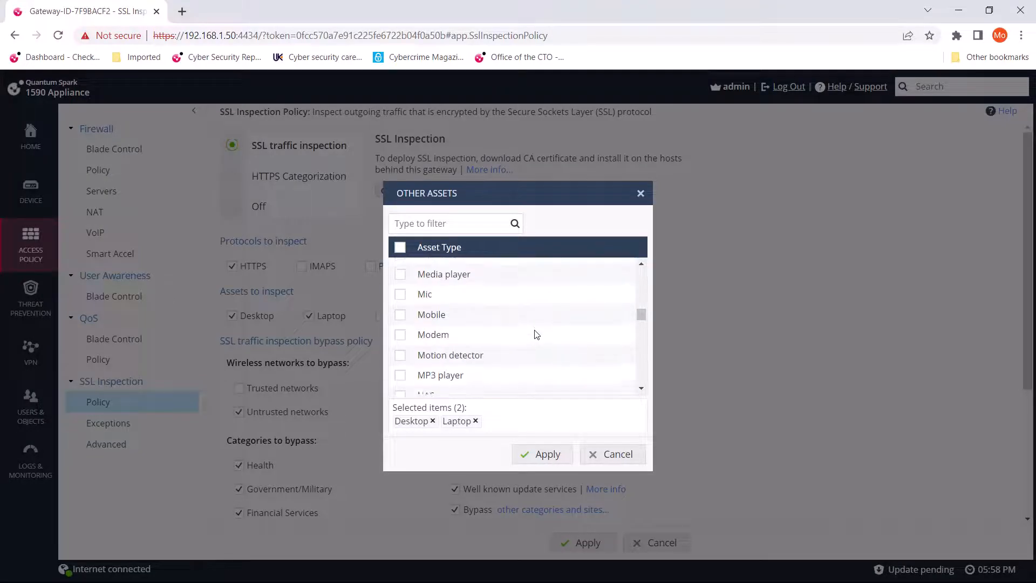
scroll(537, 335, down, 3)
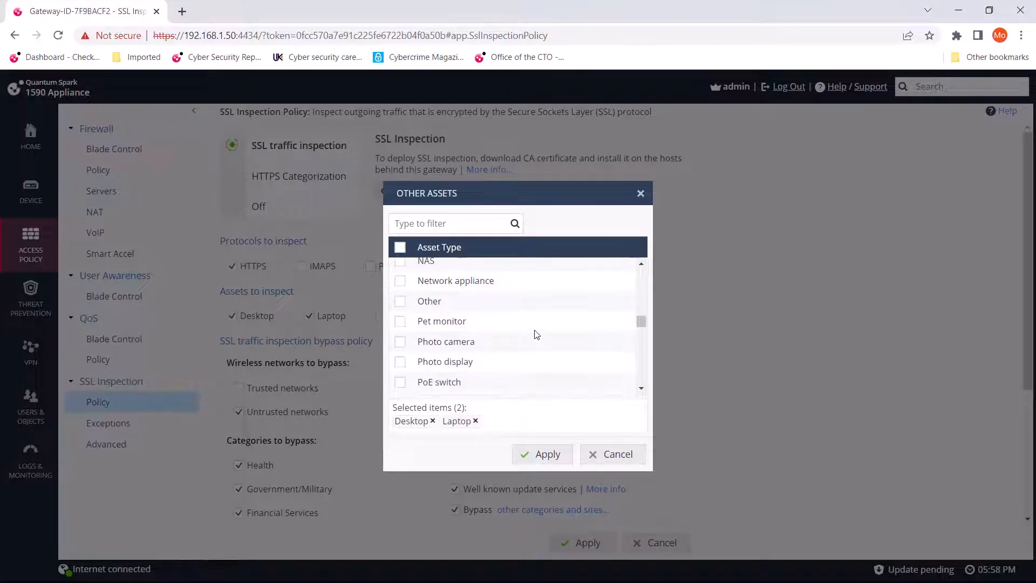
scroll(536, 334, down, 3)
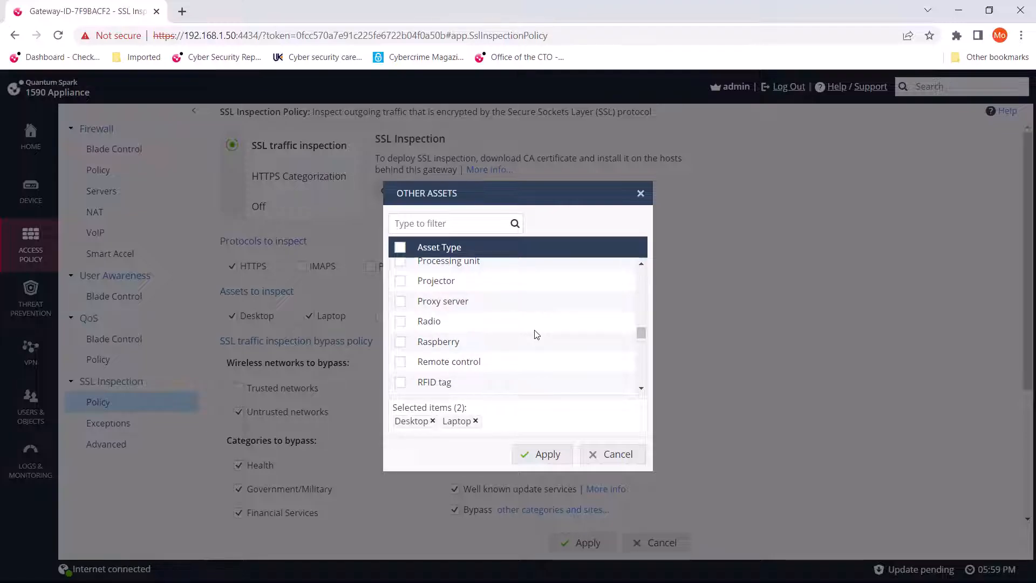
scroll(537, 334, down, 10)
scroll(539, 337, up, 8)
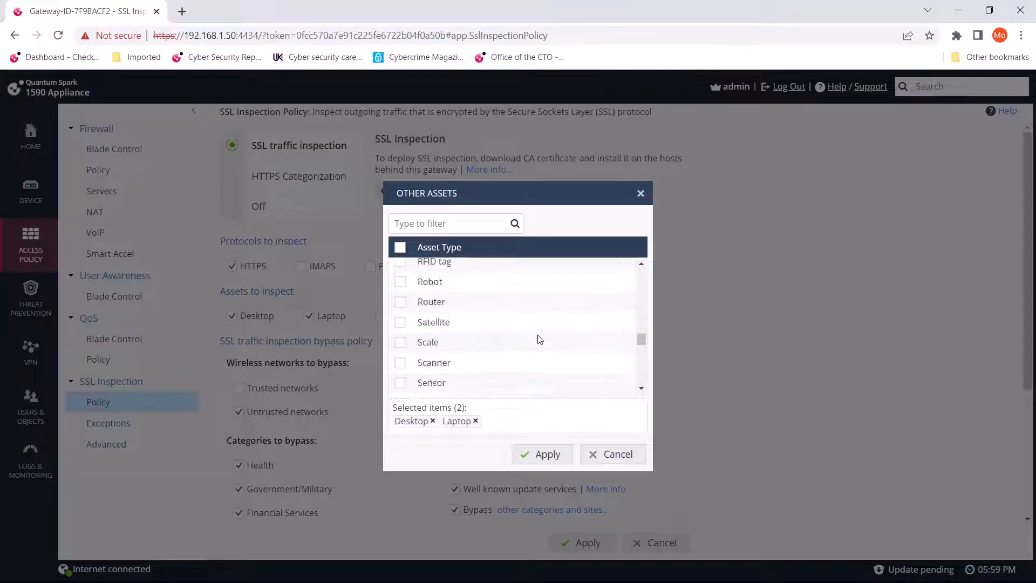
scroll(540, 339, up, 20)
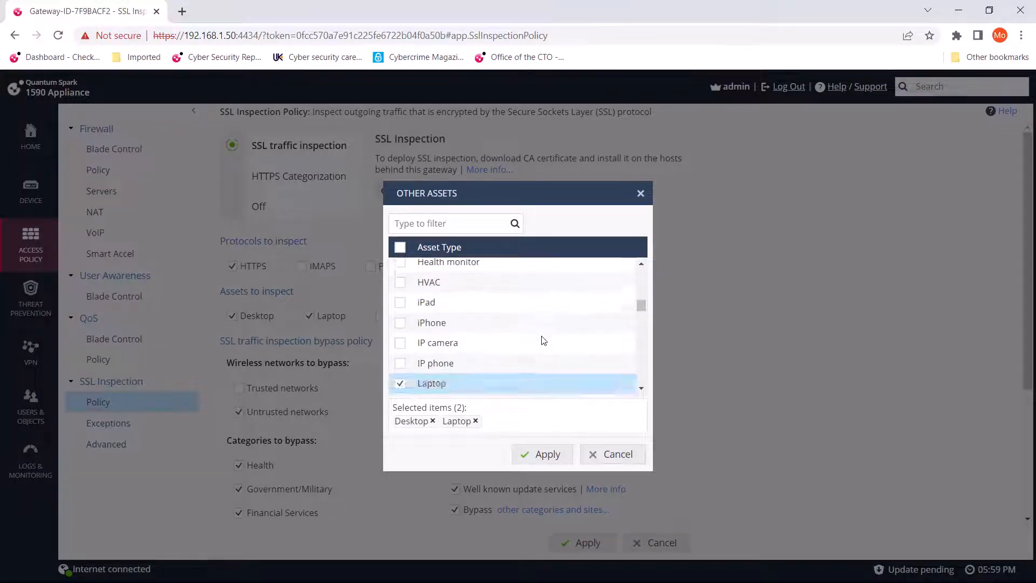
click(618, 455)
Review the SSL inspection bypass and tracking settings, leaving the policy page without saving.
scroll(586, 366, down, 3)
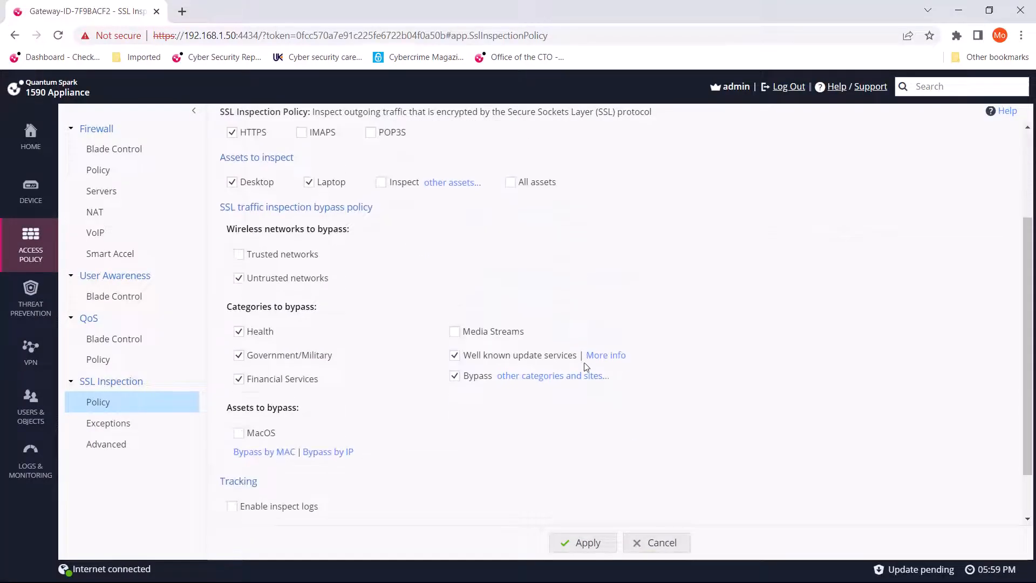
scroll(586, 367, down, 1)
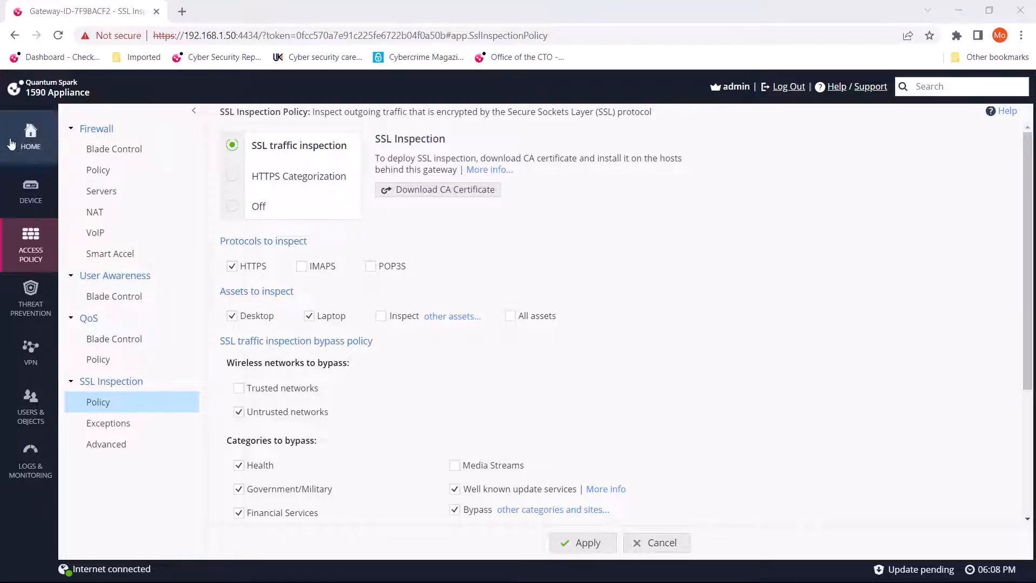
click(32, 136)
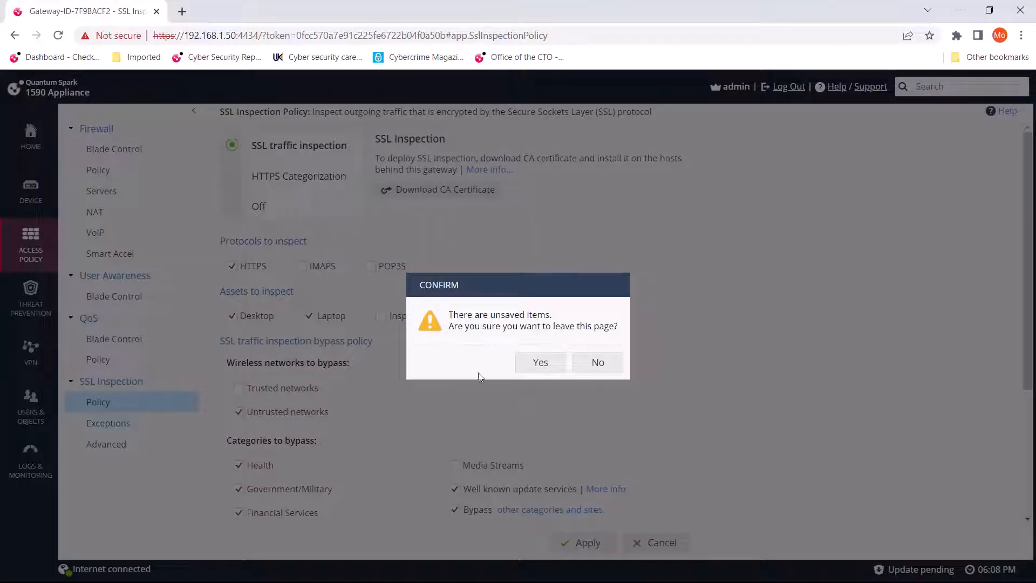
click(540, 362)
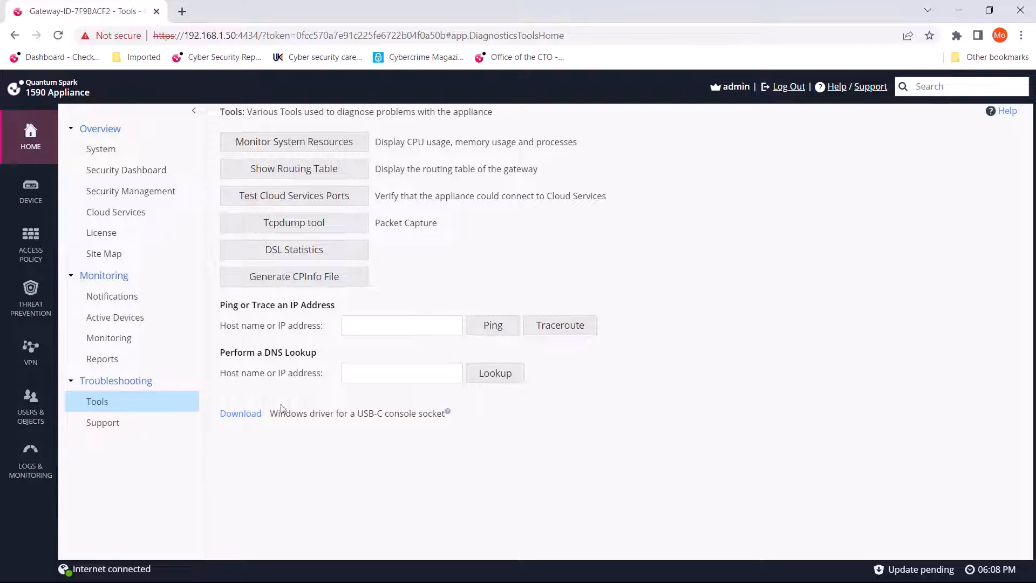
Open the Tcpdump tool from the troubleshooting tools and examine its command parameters, interface choices and captured packets.
click(309, 230)
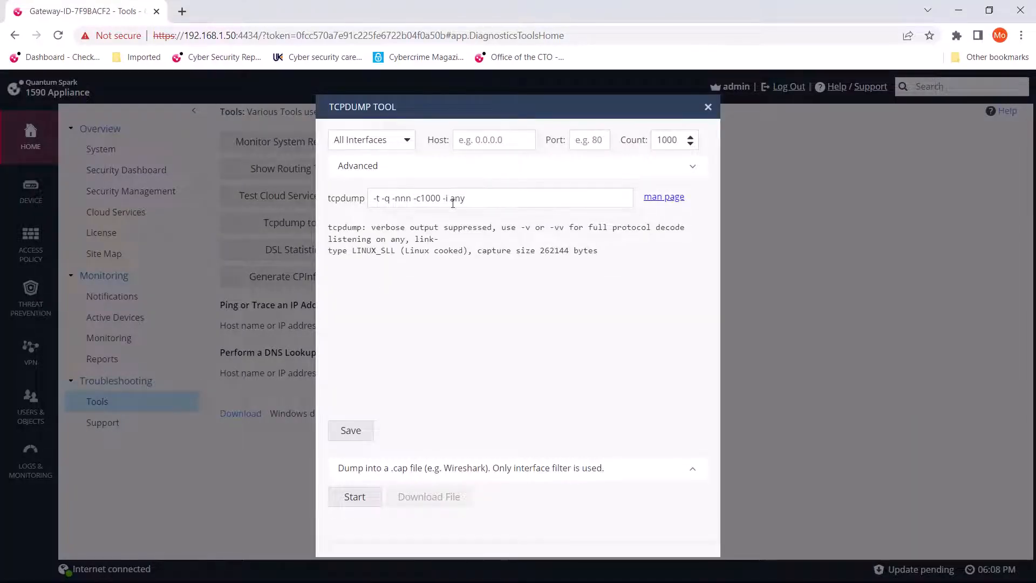
drag(473, 203, 405, 203)
click(523, 204)
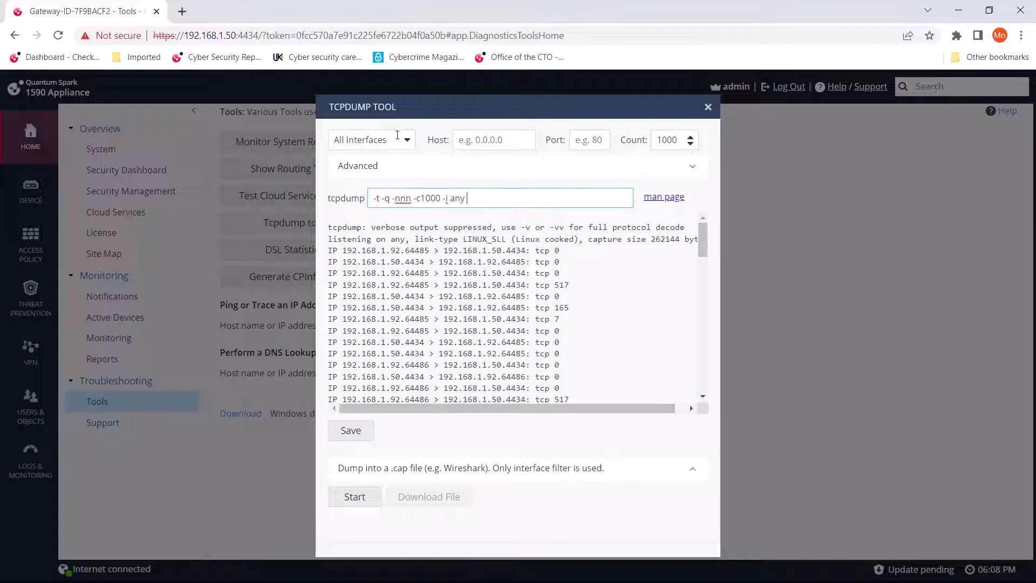
click(407, 140)
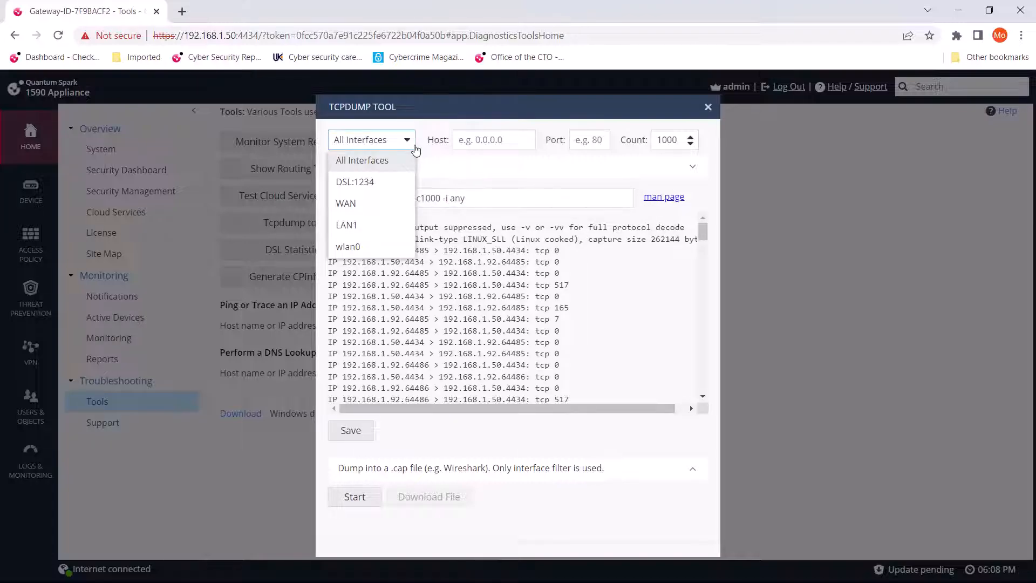
click(489, 174)
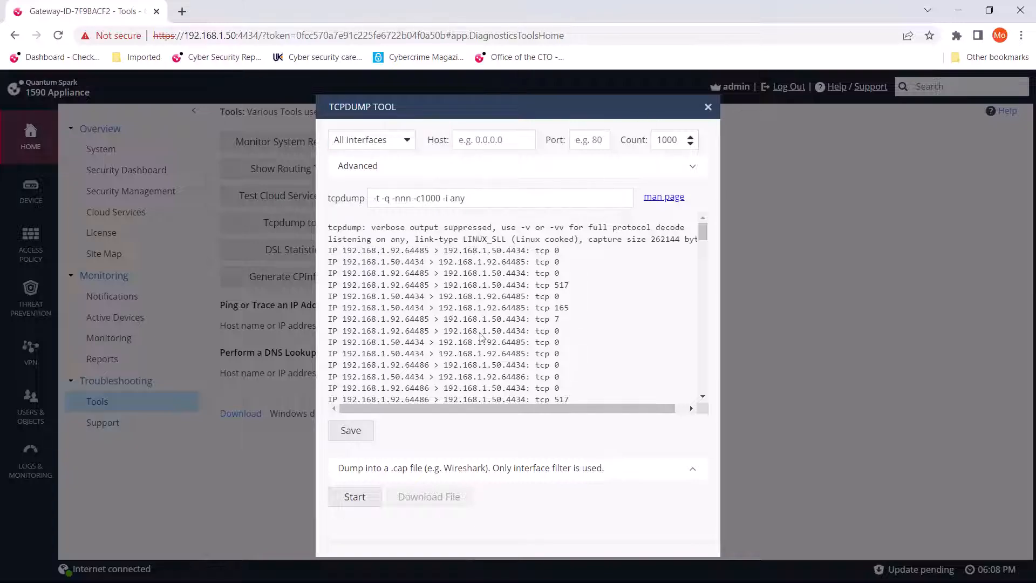
scroll(482, 336, down, 10)
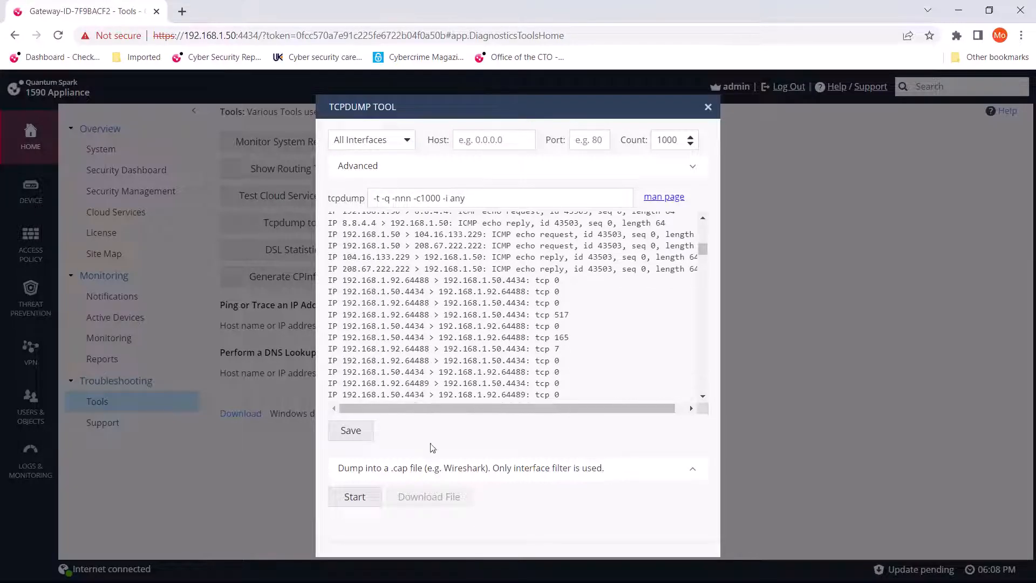
Run and stop a packet capture into a .cap file for all interfaces, and review the listed packets before closing the Tcpdump tool.
click(367, 498)
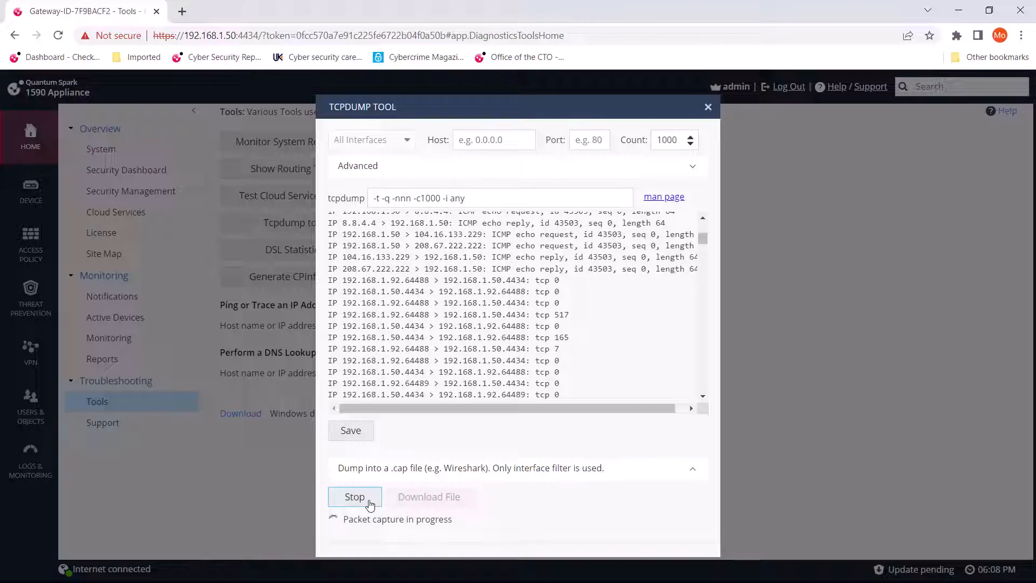
click(369, 502)
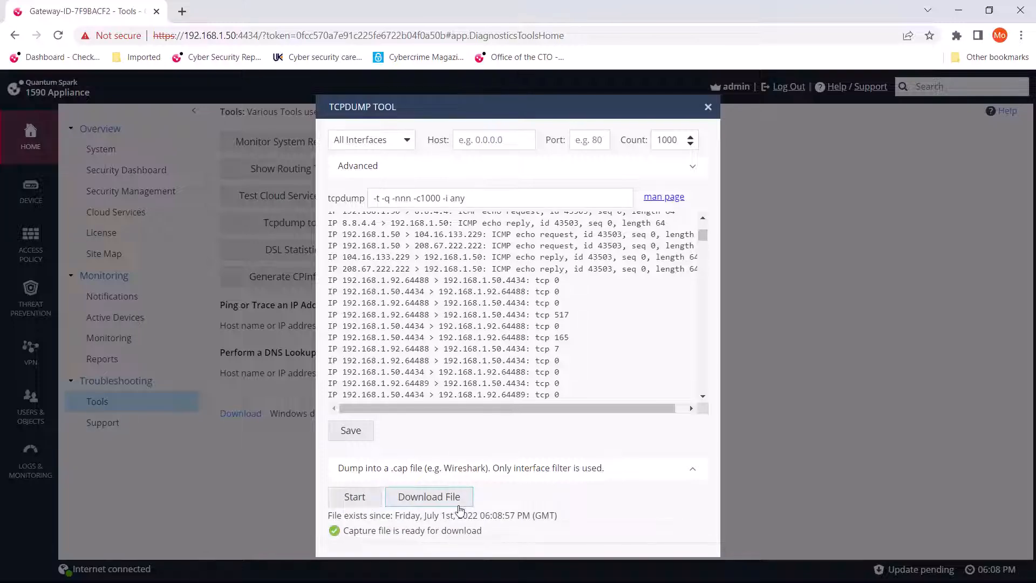
scroll(678, 308, up, 5)
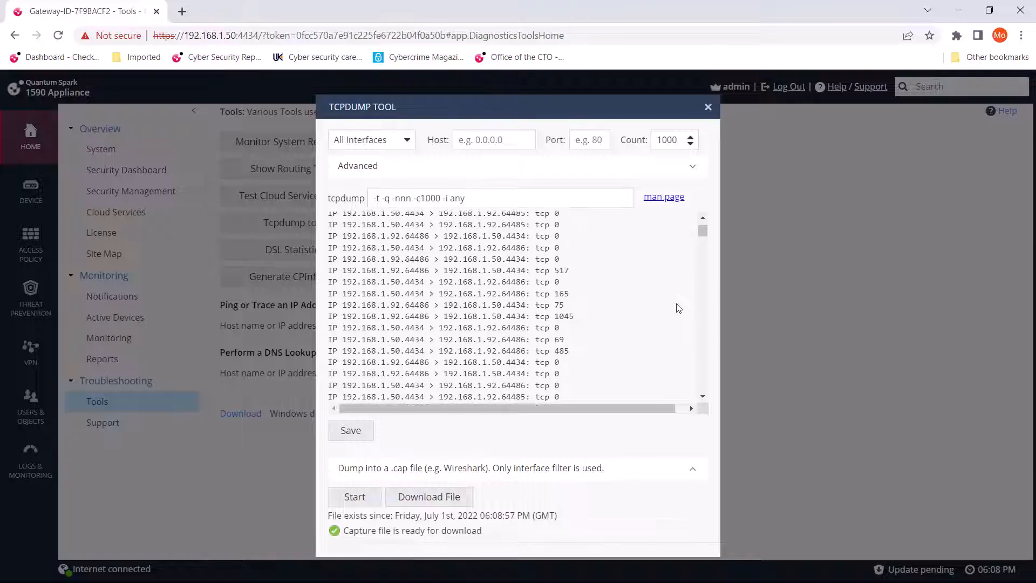
scroll(679, 309, down, 10)
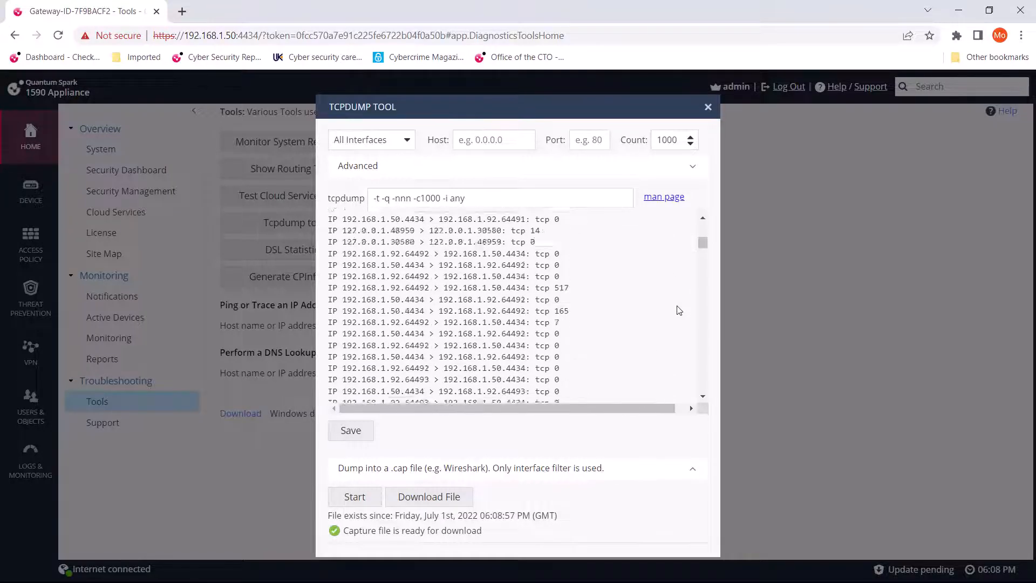
scroll(678, 310, up, 3)
scroll(678, 311, down, 6)
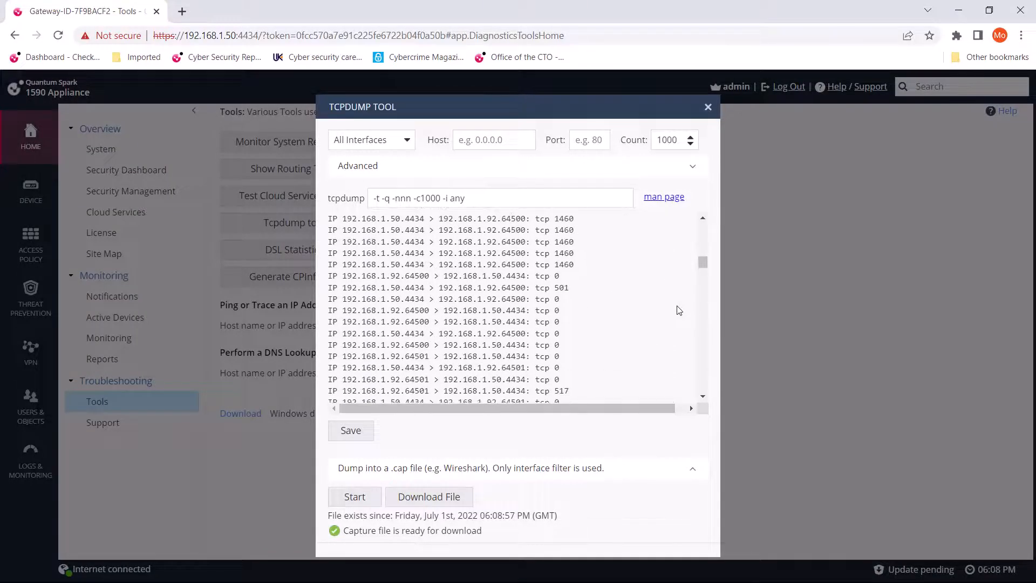
scroll(681, 324, up, 3)
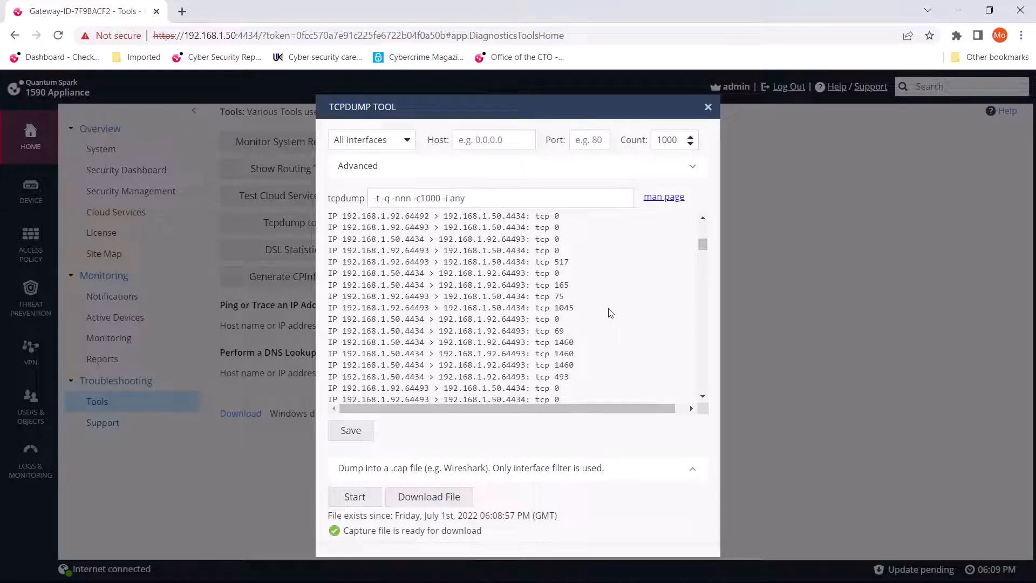
click(709, 108)
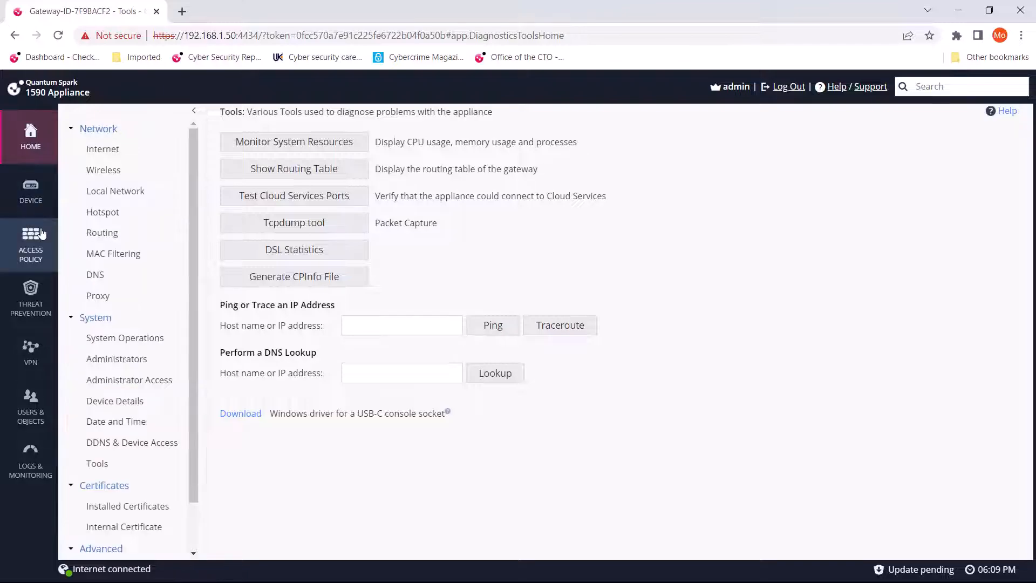
Start a new outgoing internet access rule in the Firewall policy and filter its destination choices to updatable objects.
mouse_move(42, 233)
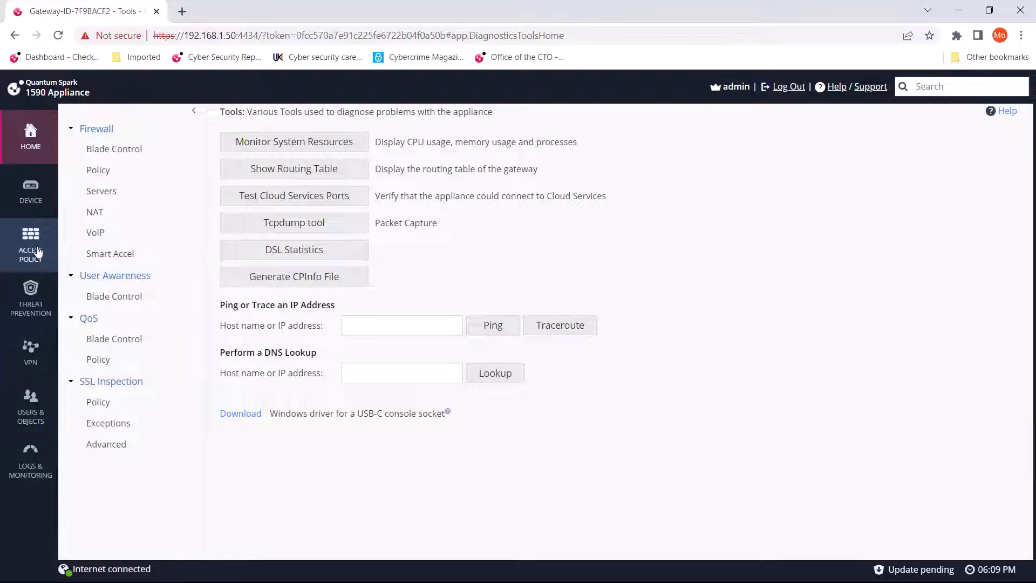
click(38, 252)
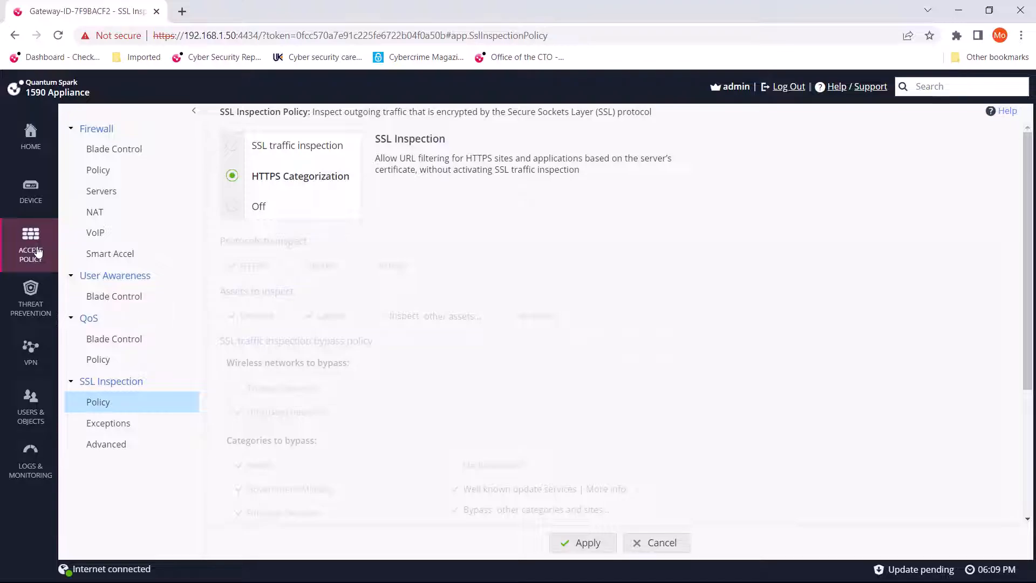
click(143, 170)
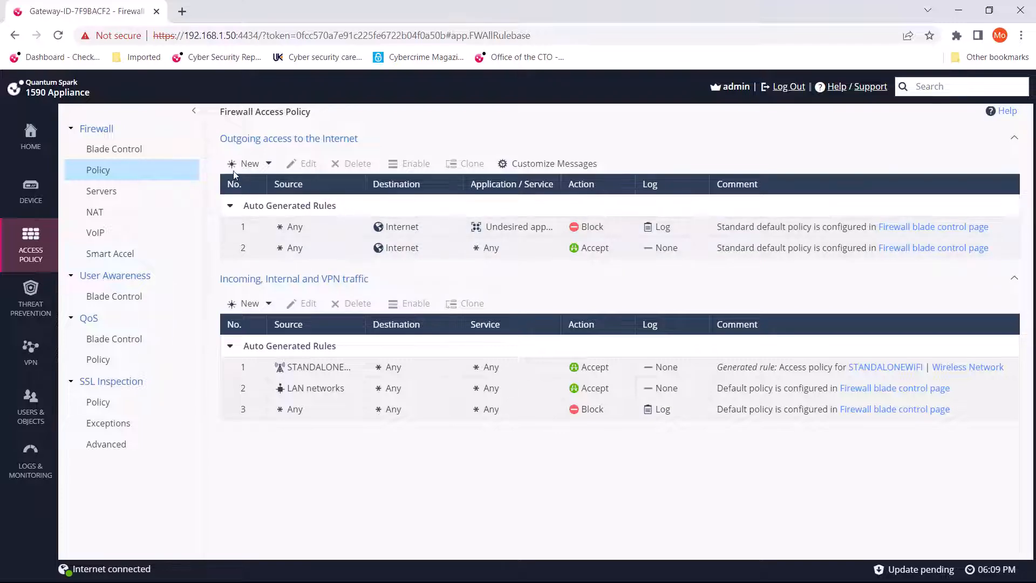
click(246, 164)
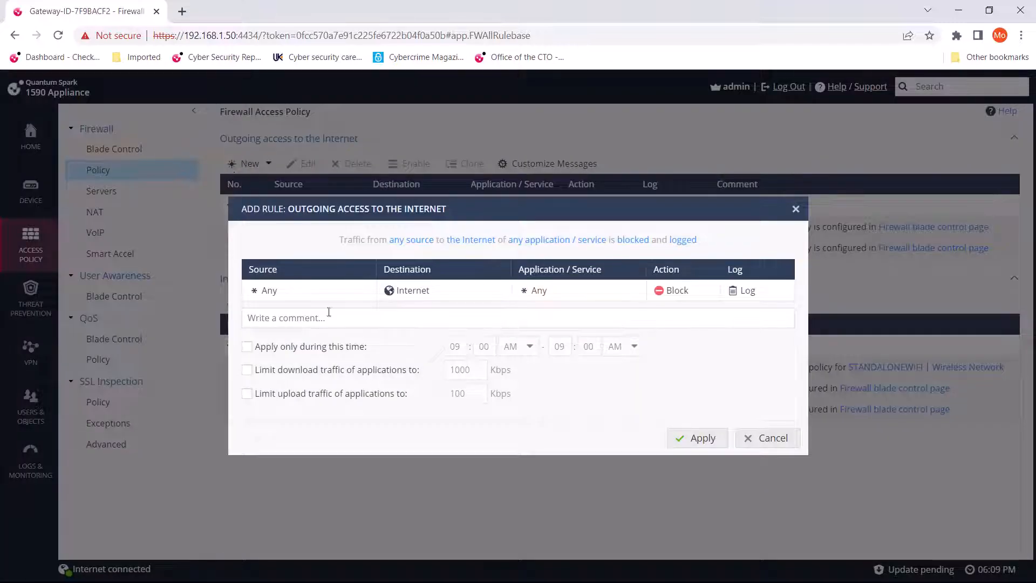
click(412, 291)
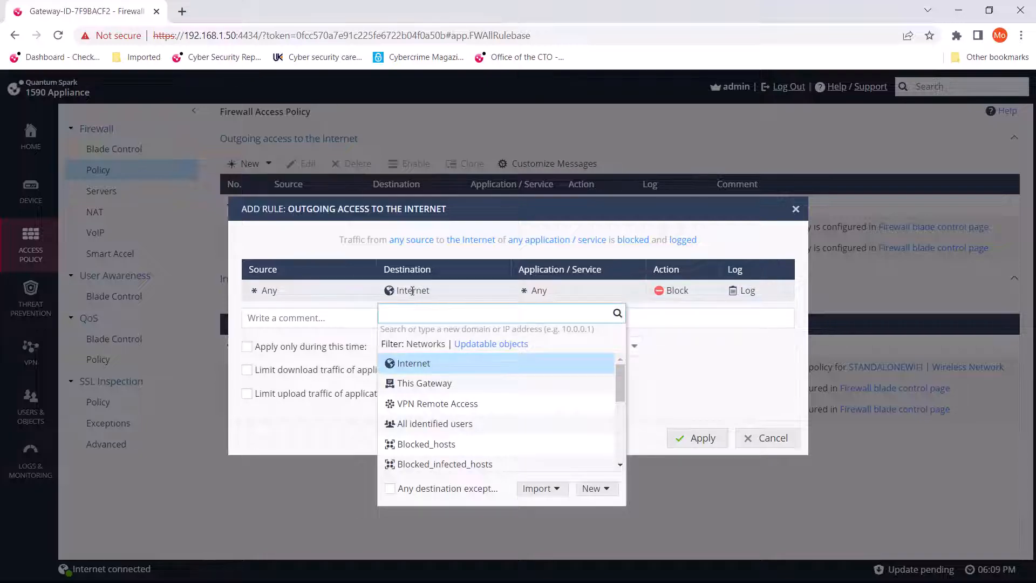
click(518, 344)
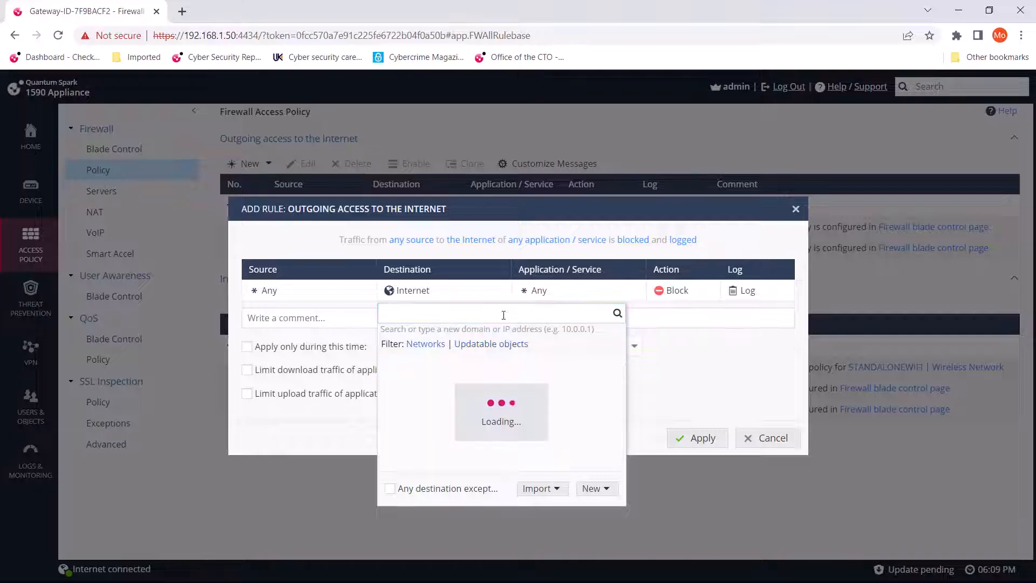
Examine the updatable objects available for import as rule destinations, closing the list and cancelling the new rule without importing anything.
click(554, 489)
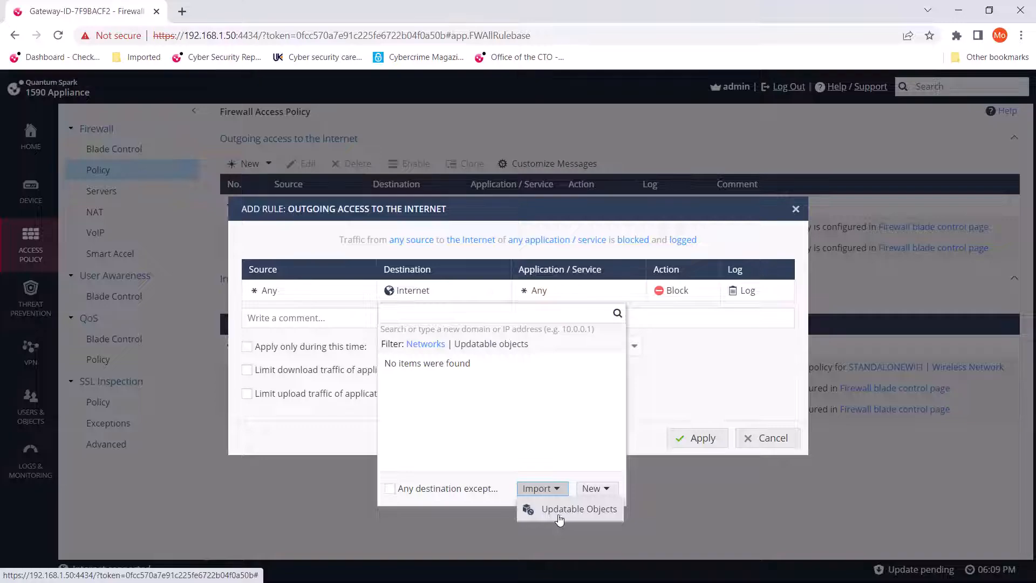
click(547, 493)
click(558, 509)
scroll(569, 279, down, 10)
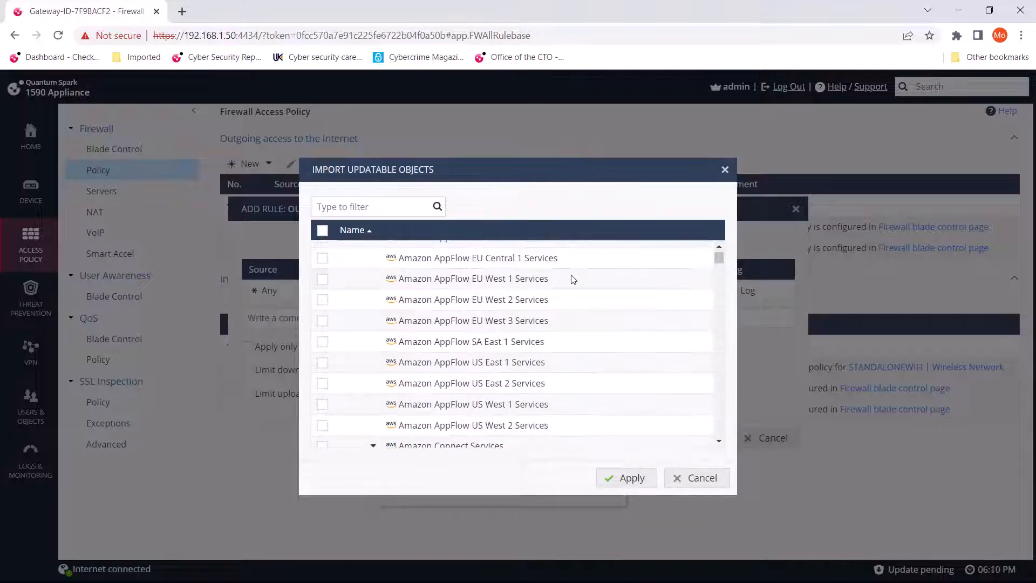
drag(720, 256, 728, 229)
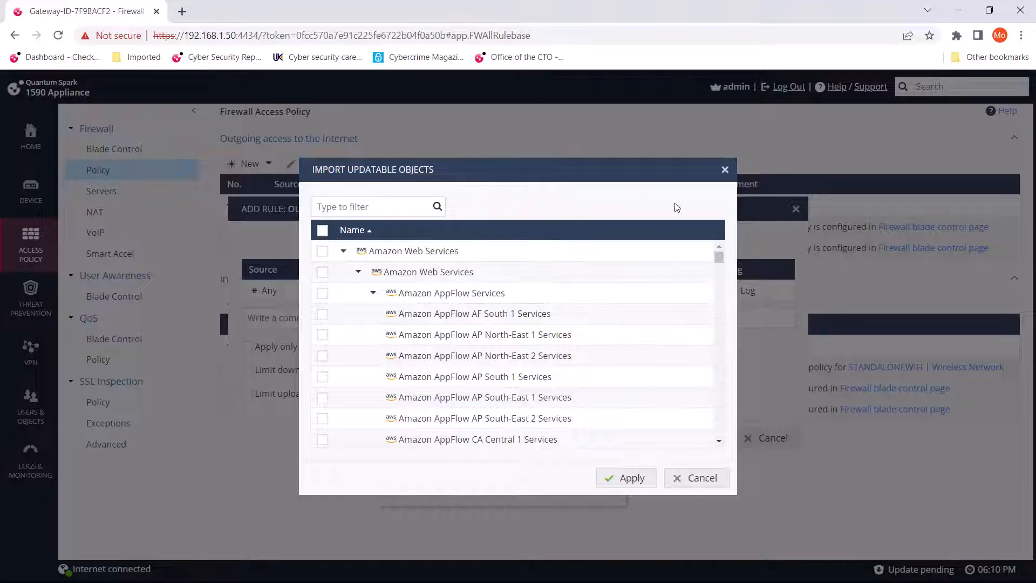
click(725, 171)
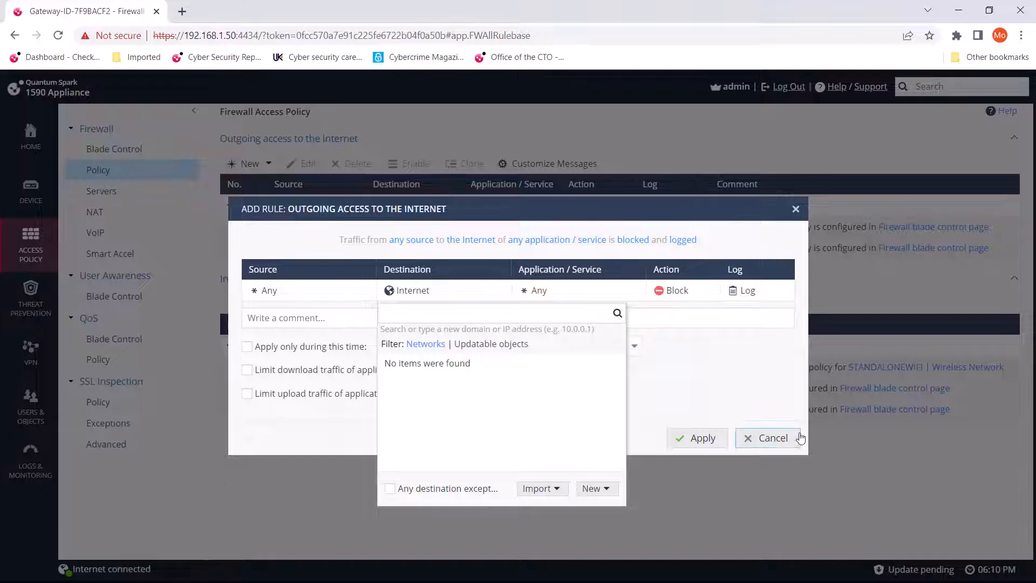
click(772, 438)
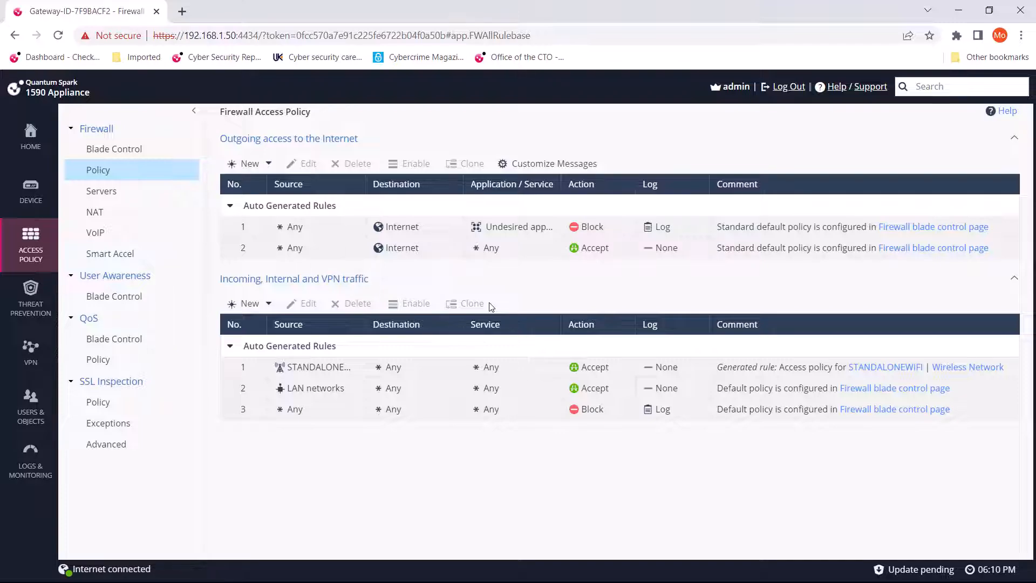
View the Security Dashboard and the System overview page in the Home section.
click(33, 135)
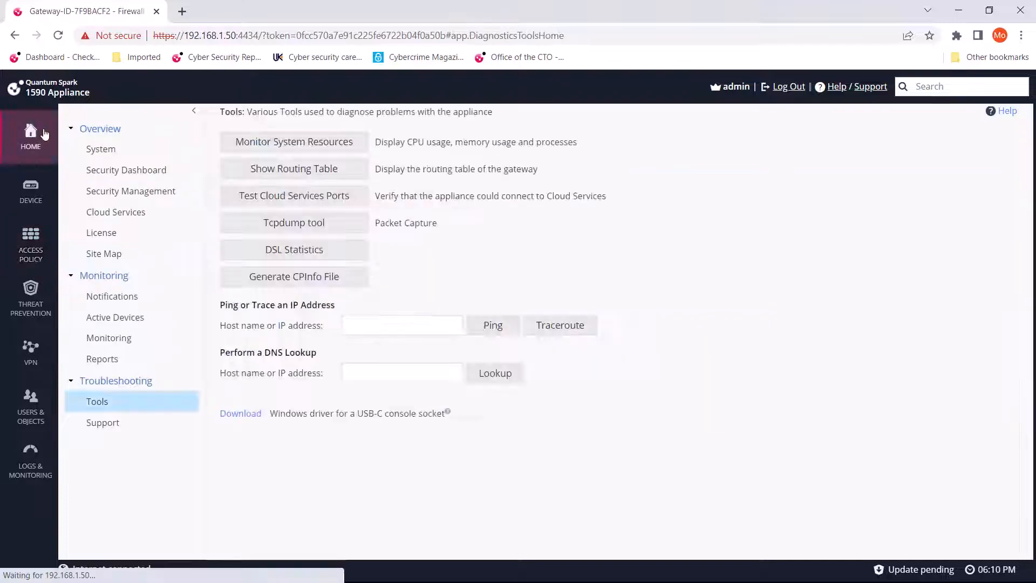
click(126, 170)
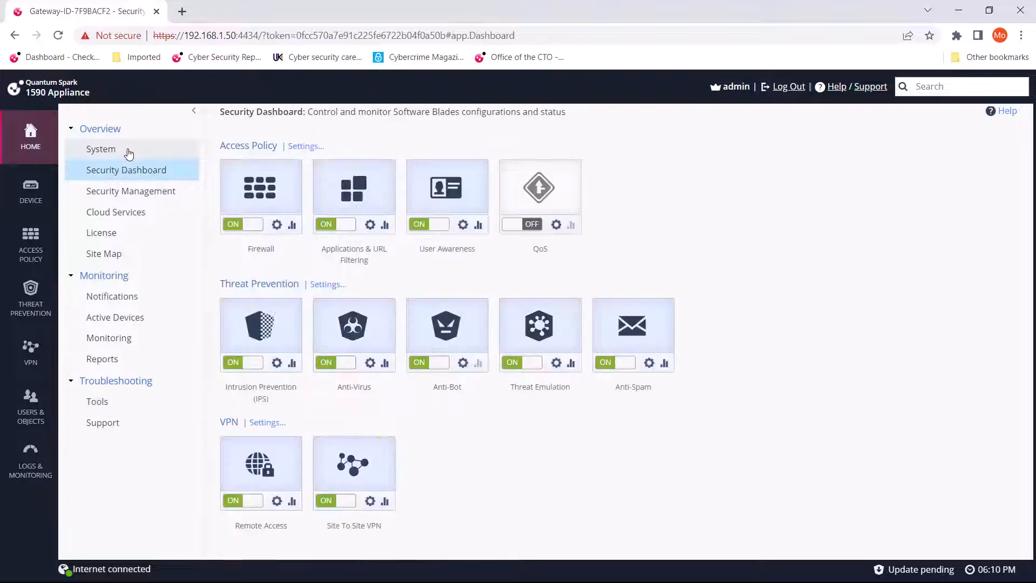
click(128, 150)
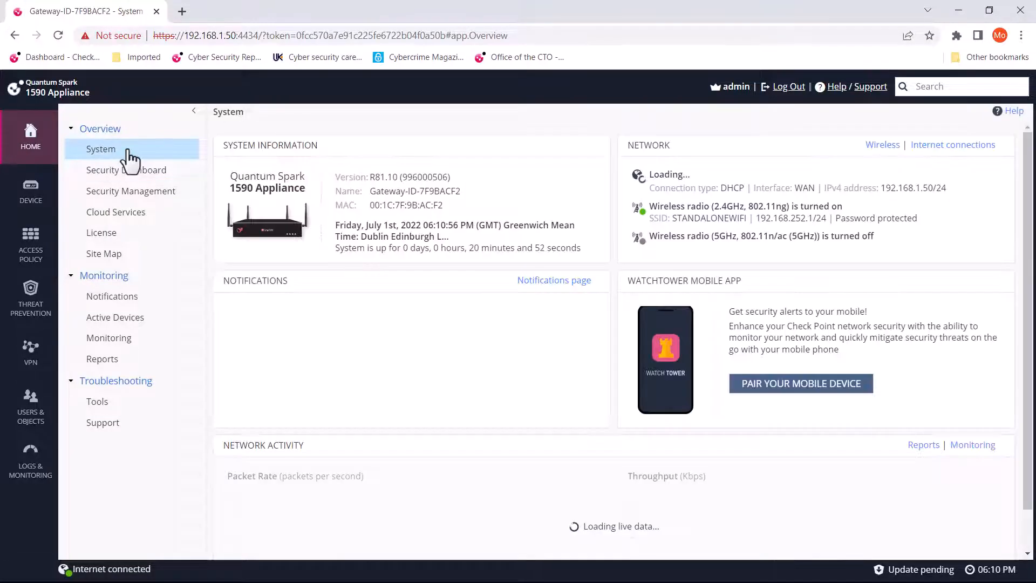